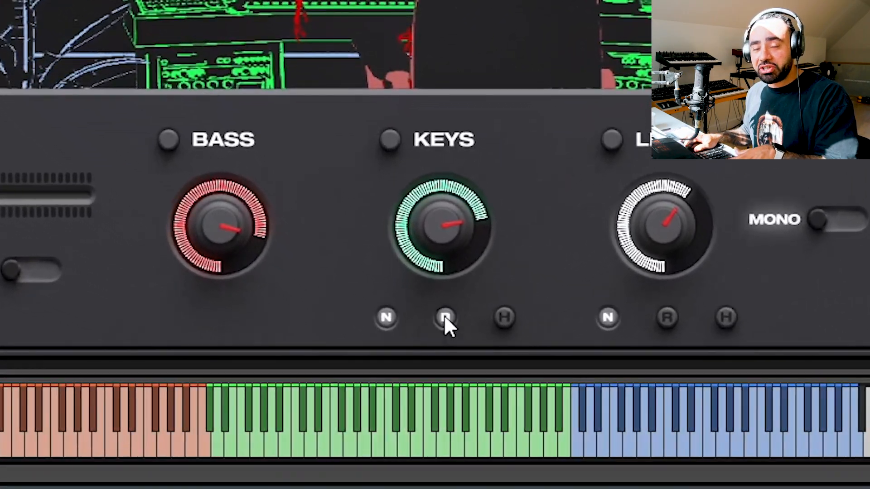
Audition the Keys layer in the R and H playback modes and return it to N.
click(418, 374)
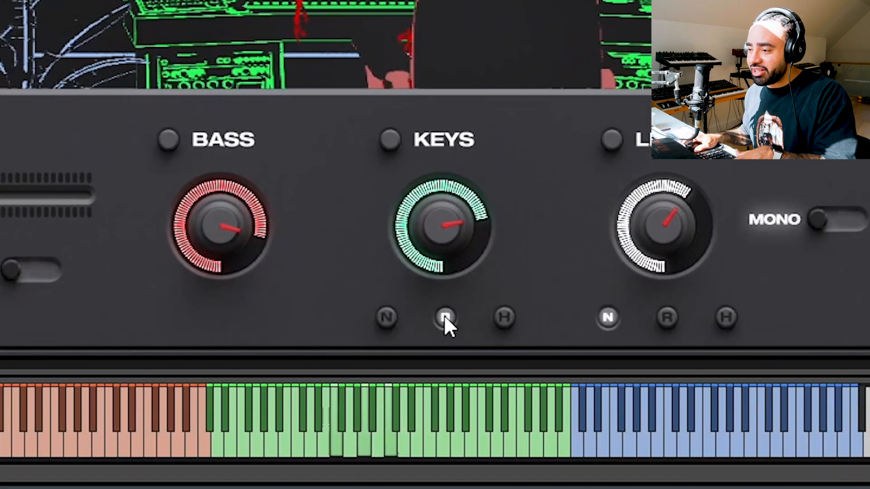
click(503, 318)
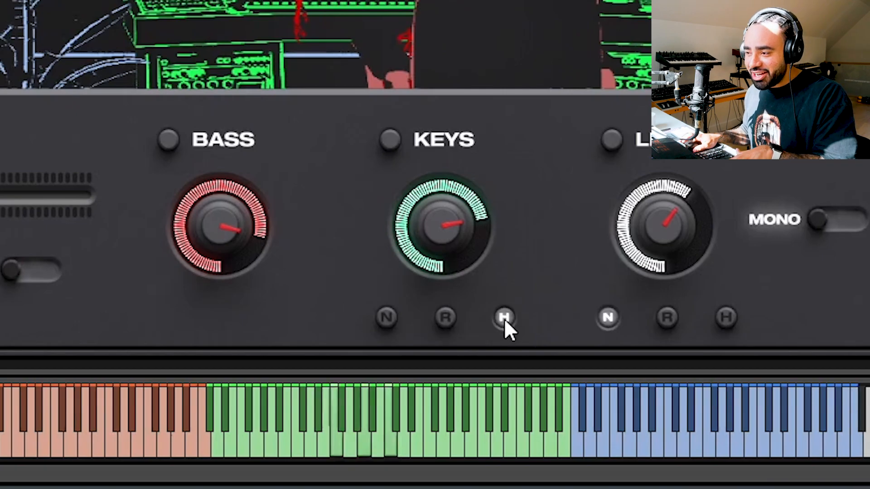
click(386, 317)
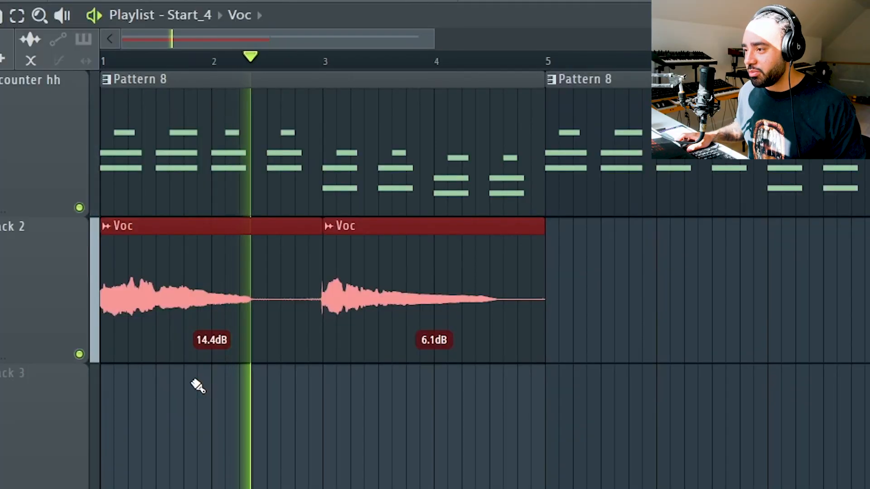
Duplicate the two Voc clips on the playlist directly after the originals.
drag(305, 276, 68, 303)
key(ctrl+b)
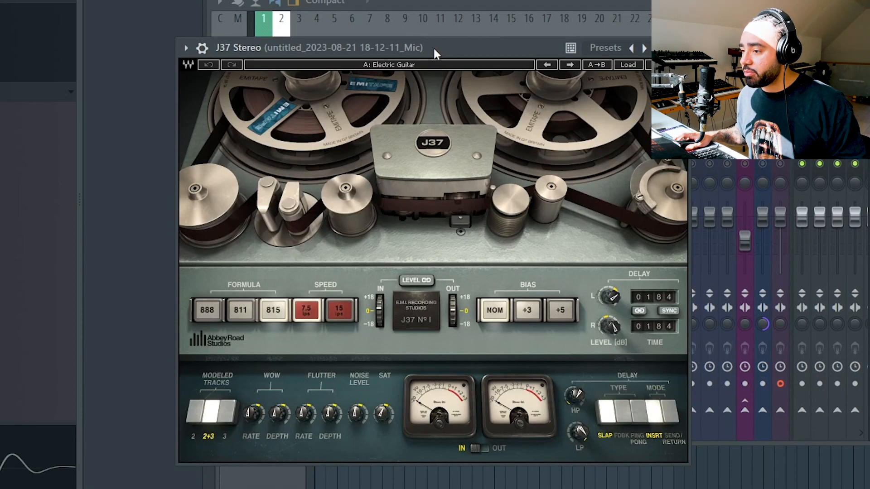
Play the recording through its effects, review the J37 tape delay levels and open the Blackhole effect.
key(space)
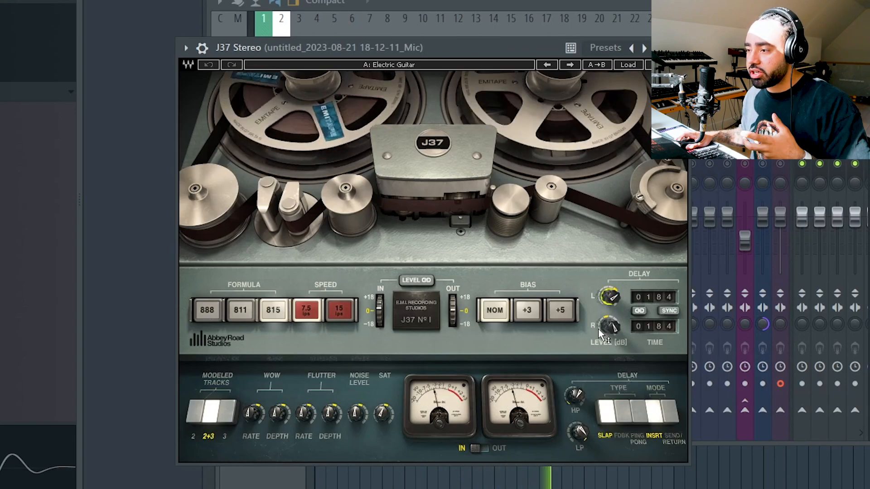
mouse_move(610, 326)
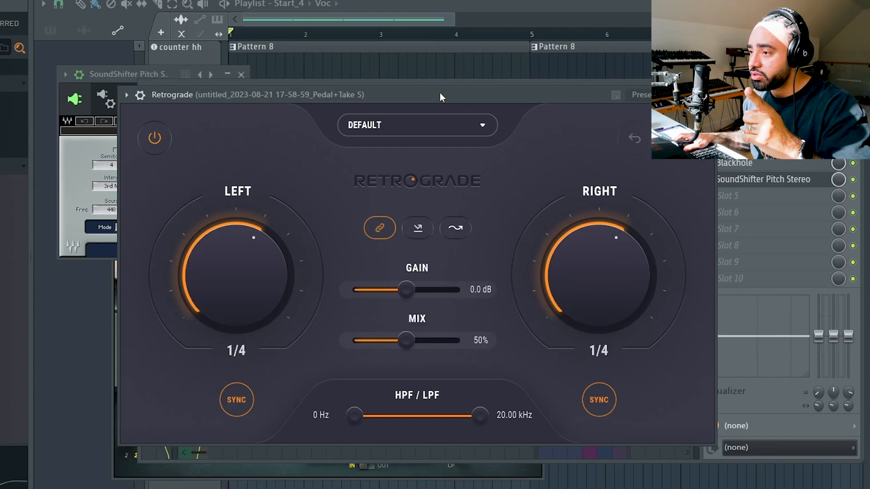
click(734, 164)
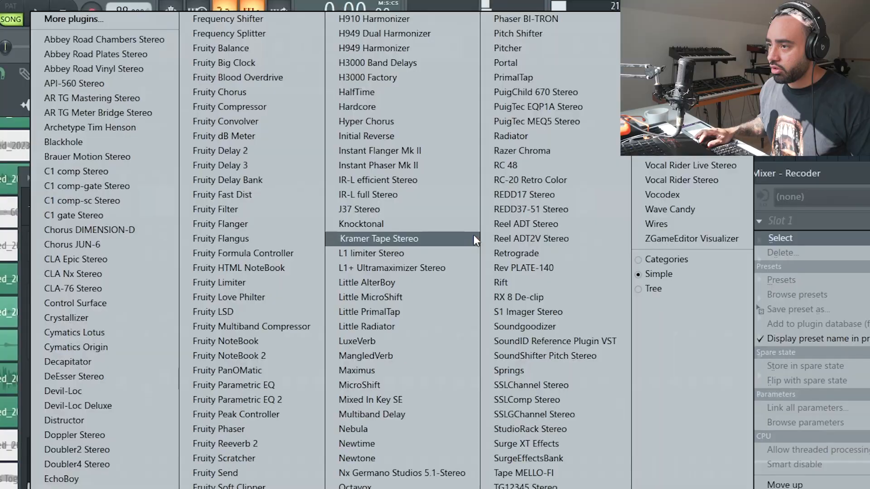
Load the HalfTime effect into slot 1 of the Recoder mixer track.
click(359, 96)
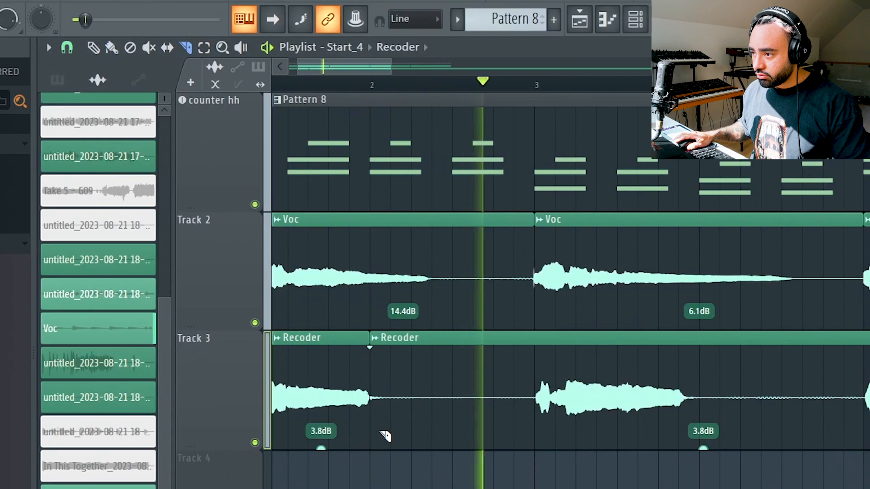
scroll(385, 436, down, 3)
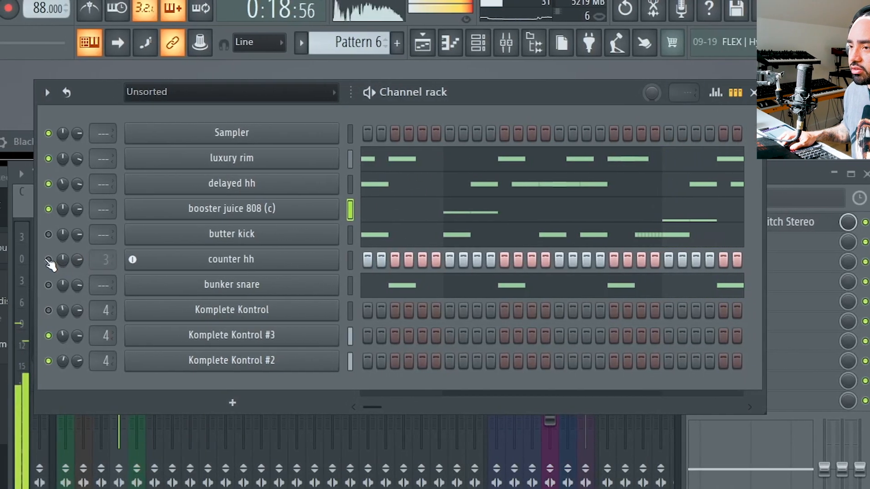
Toggle the mute state of the counter hh channel in the channel rack.
click(27, 259)
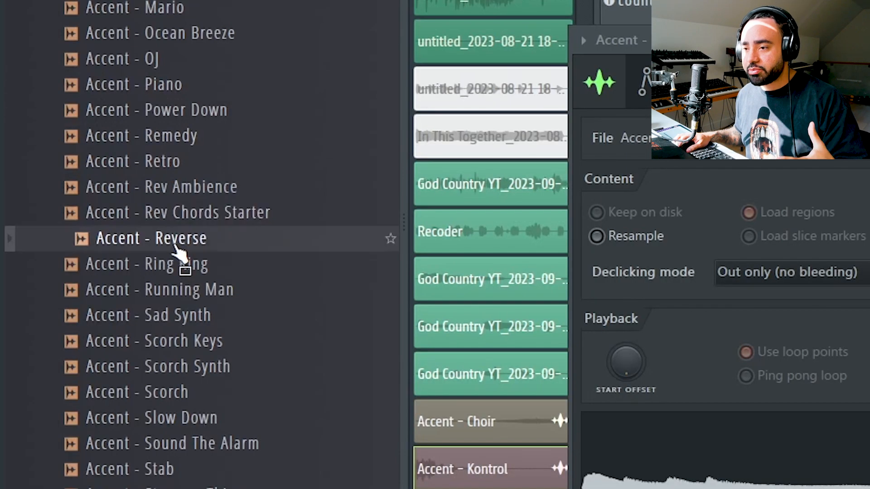
Preview the Accent - Ring Ring and Accent - Piano samples, and adjust the fade-in of the Accent - Choir clip.
click(174, 267)
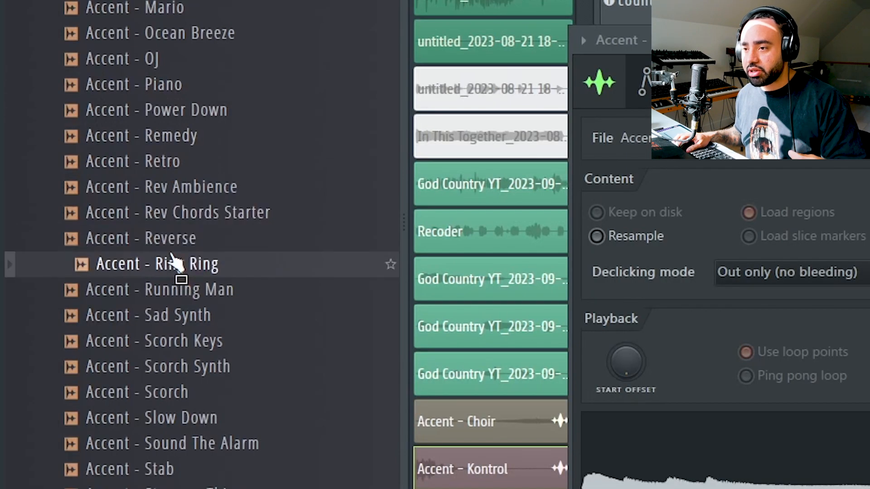
click(151, 95)
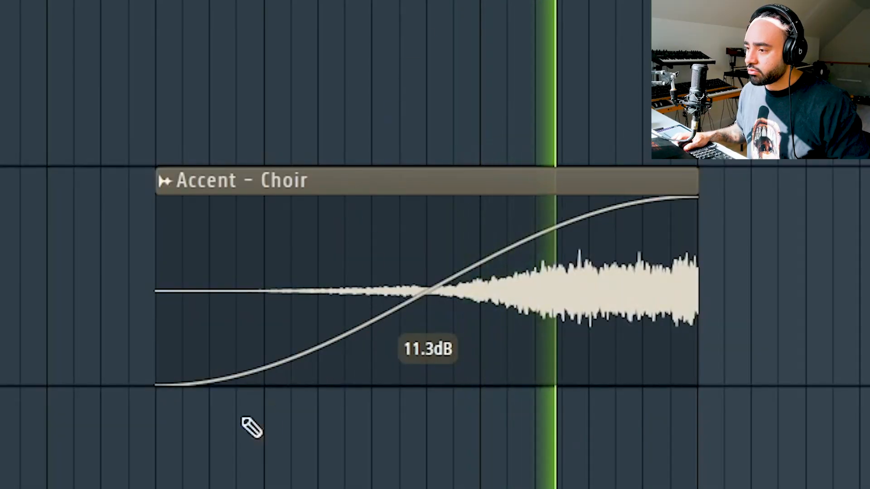
drag(156, 337, 354, 339)
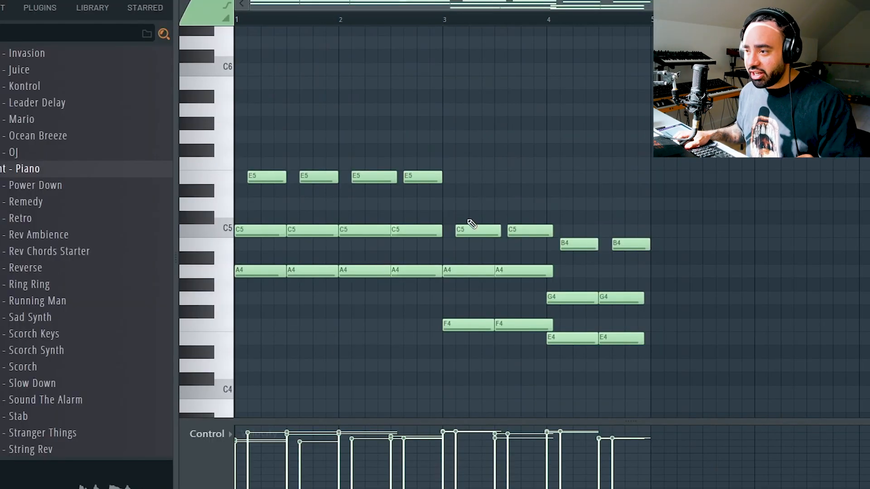
Examine the chord and bass notes of the Komplete Kontrol pattern in the piano roll, auditioning the keys around C3.
scroll(361, 253, down, 8)
scroll(307, 320, down, 3)
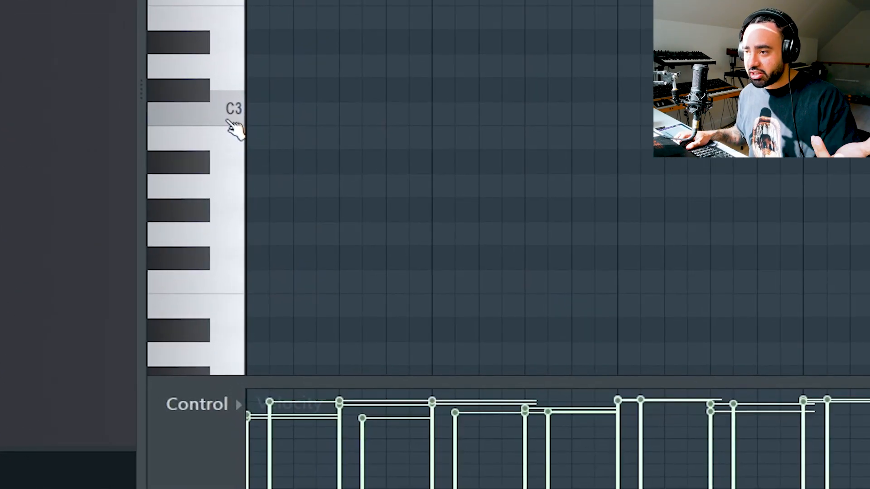
drag(228, 122, 237, 143)
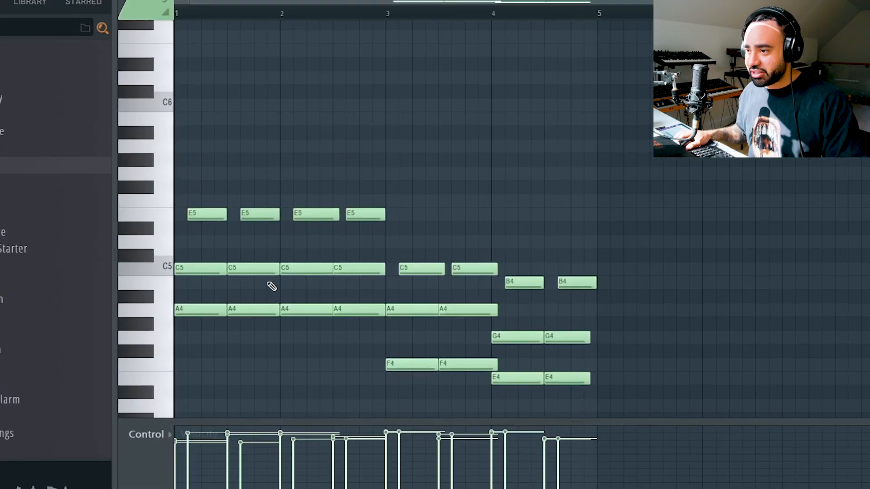
scroll(338, 226, down, 6)
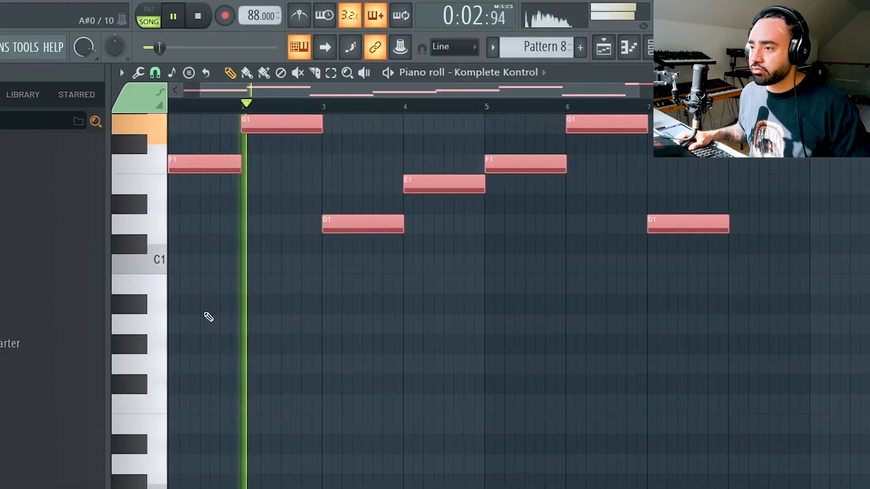
scroll(209, 317, up, 3)
scroll(344, 353, down, 4)
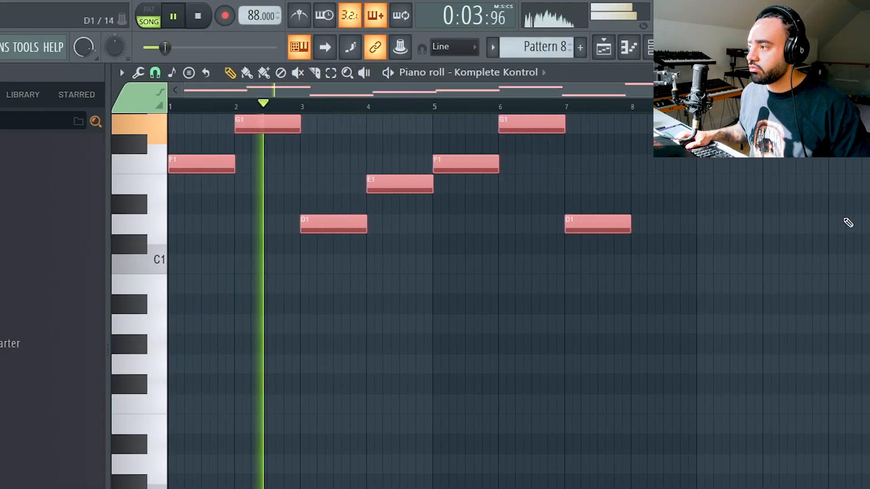
Leave the piano roll for the playlist and unmute Track 4 with the Voc clips.
click(860, 72)
key(F5)
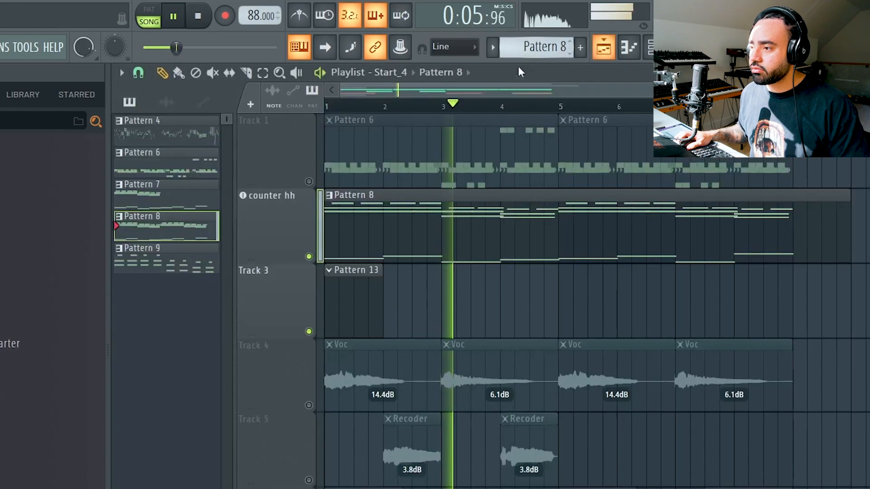
click(308, 405)
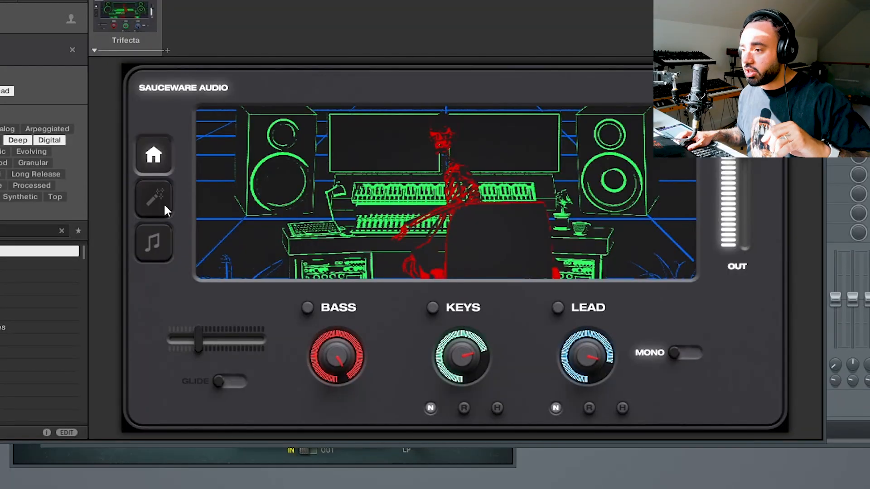
Review the Trifecta effects settings of the Bass, Keys and Lead layers.
click(162, 199)
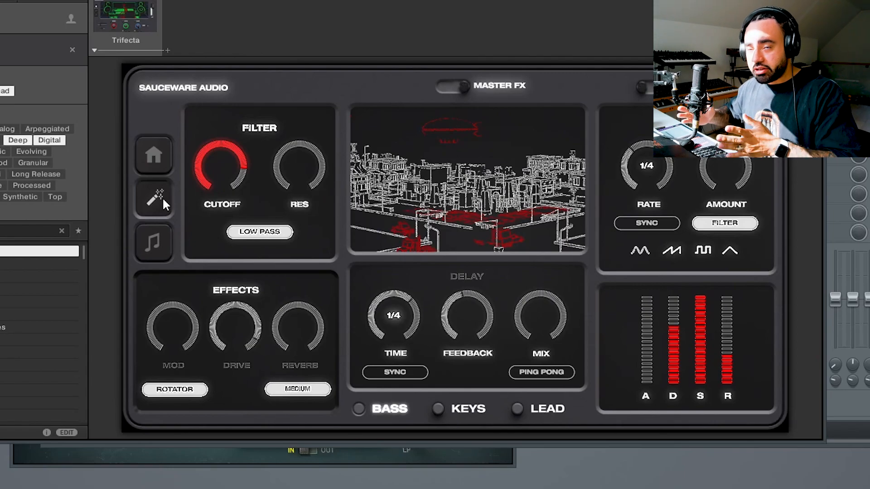
click(469, 411)
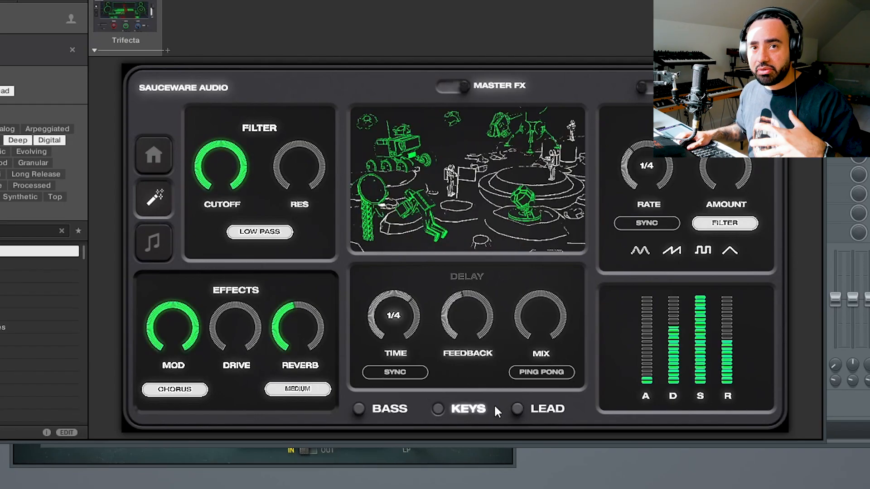
click(539, 409)
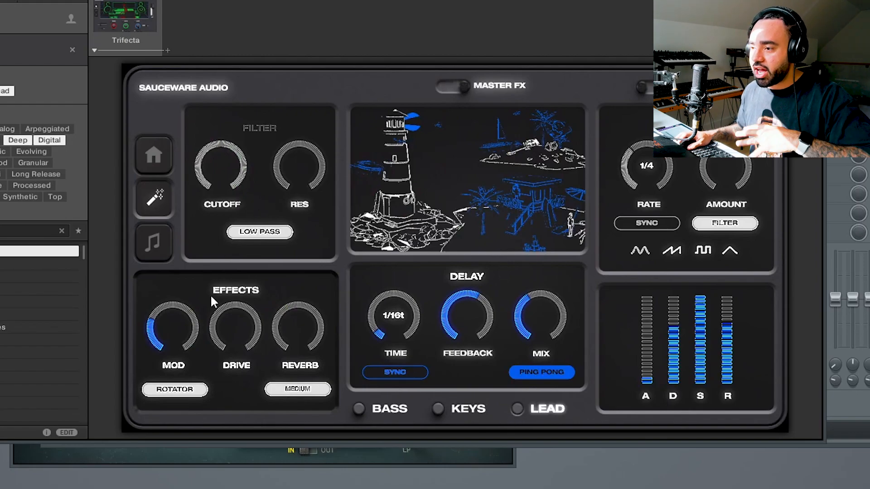
Enable the Drive effect on the Bass layer and adjust its amount.
click(391, 412)
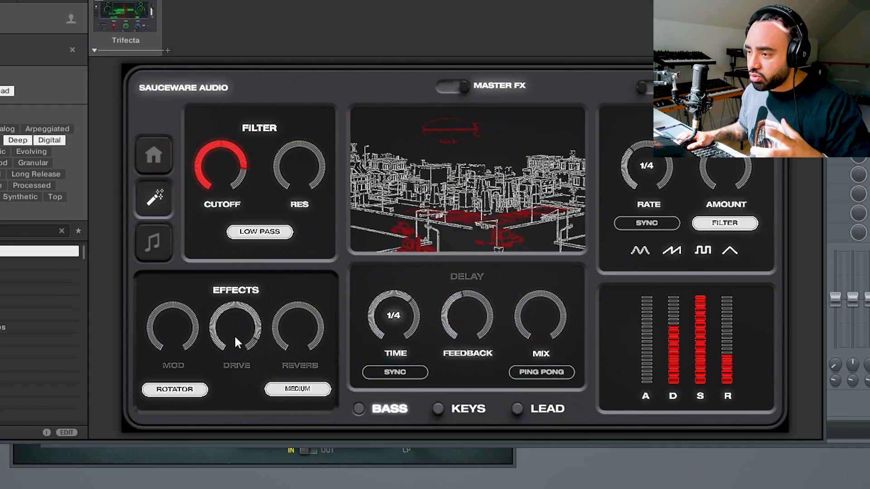
click(241, 363)
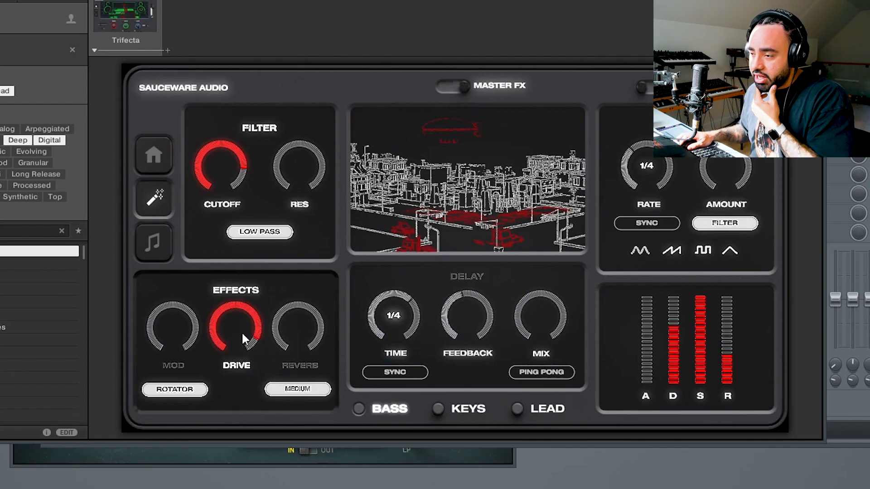
drag(243, 333, 261, 382)
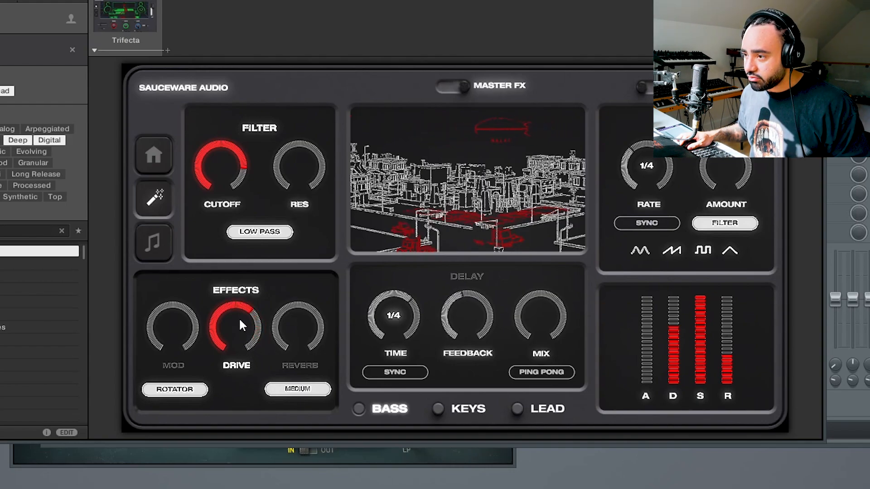
Switch the Bass layer's modulation effect to Chorus, enable it and raise its amount.
click(182, 395)
click(175, 362)
drag(167, 312, 169, 295)
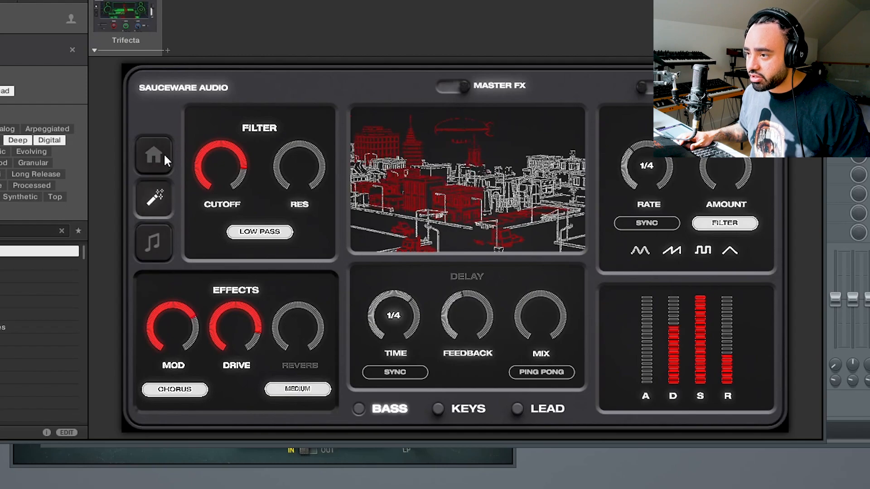
Return to Trifecta's main page and adjust the Bass layer's level.
click(167, 160)
drag(336, 356, 338, 361)
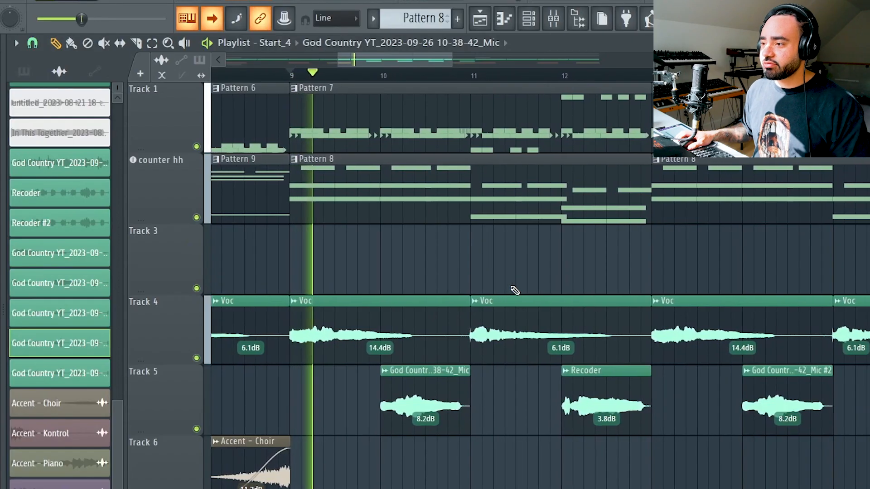
scroll(456, 258, up, 4)
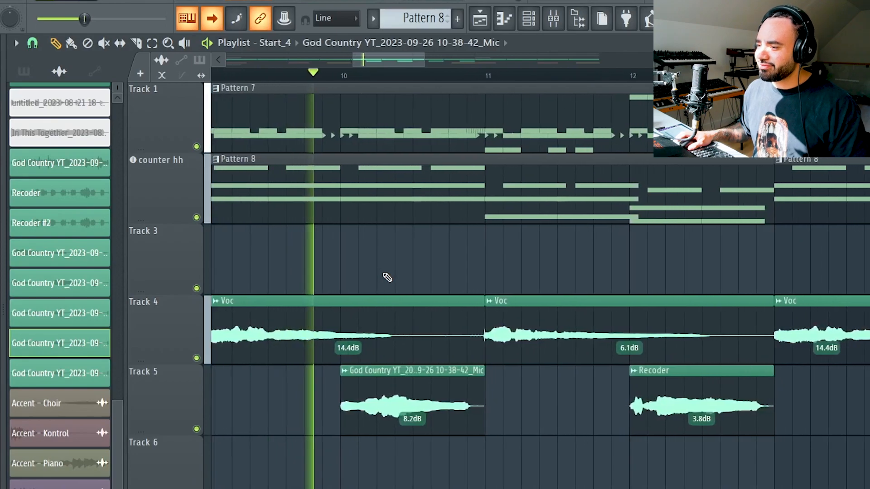